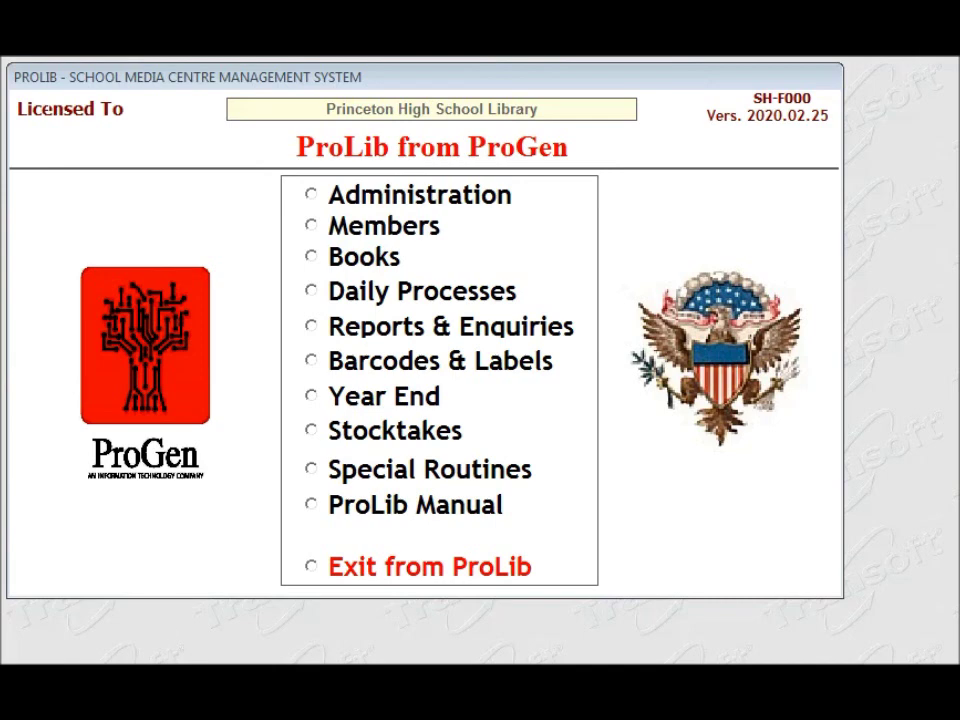
Step: Open book accessioning and start a new record with an automatically assigned accession number
{"action": "left_click", "coordinate": [313, 260]}
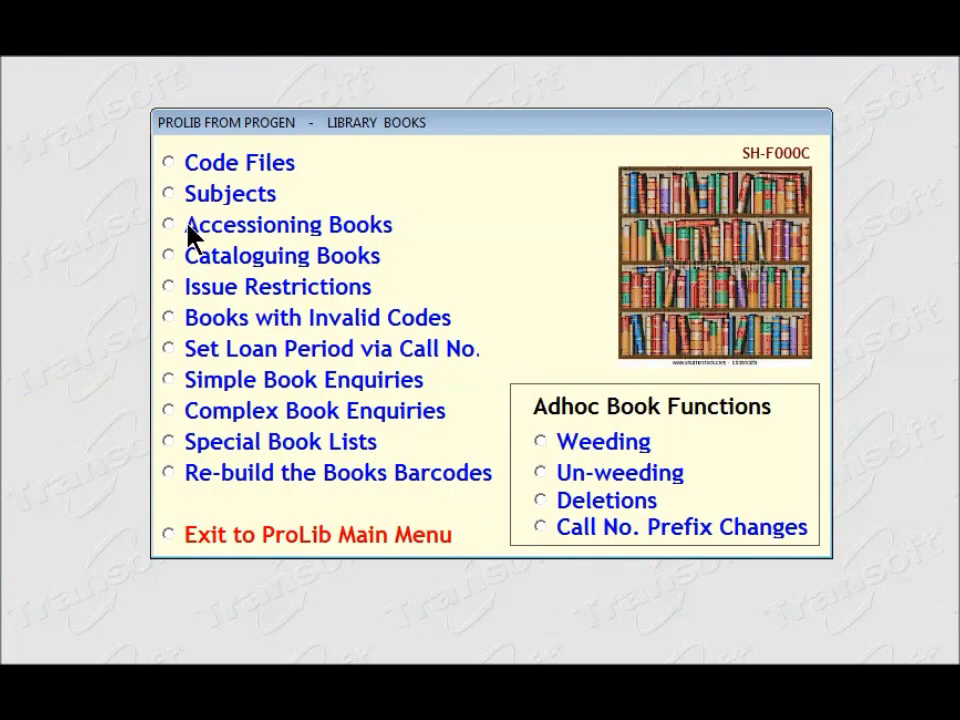
{"action": "left_click", "coordinate": [169, 226]}
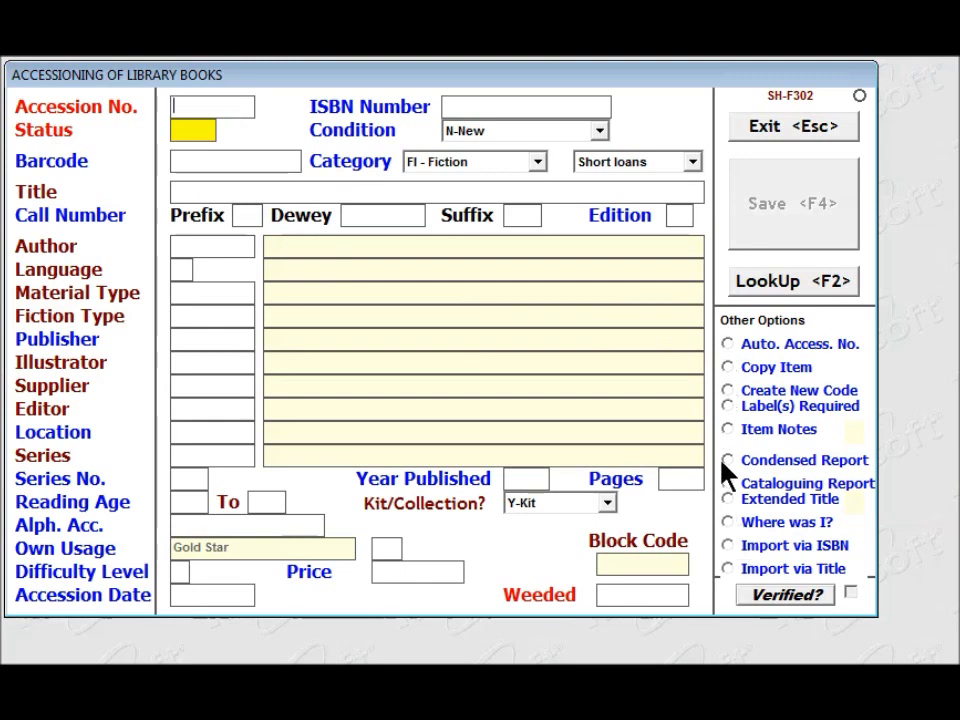
{"action": "left_click", "coordinate": [727, 343]}
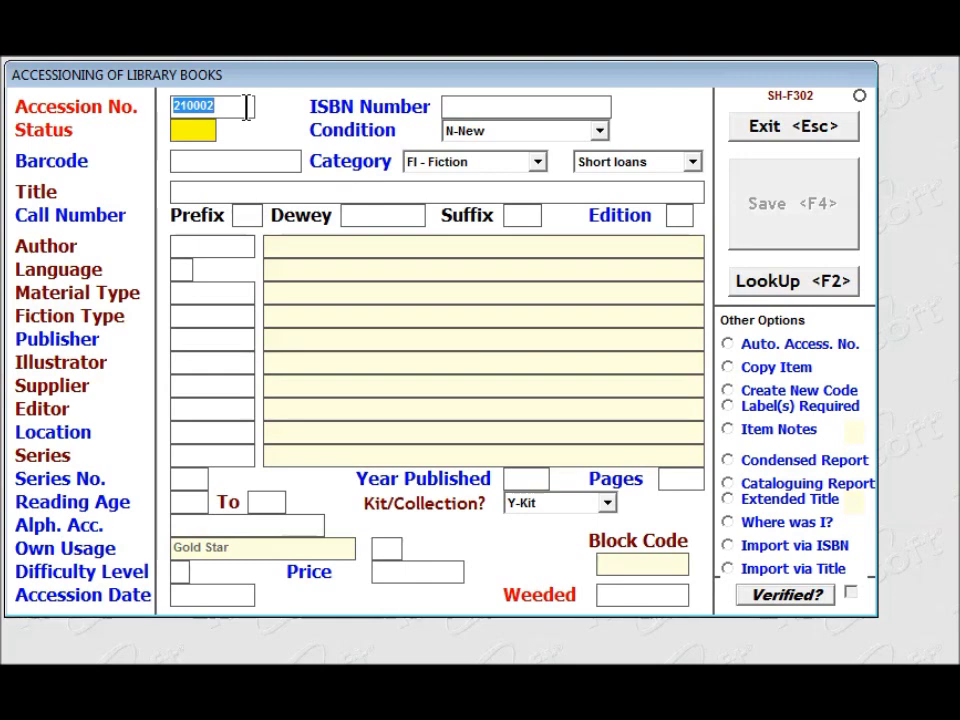
{"action": "key", "text": "Return"}
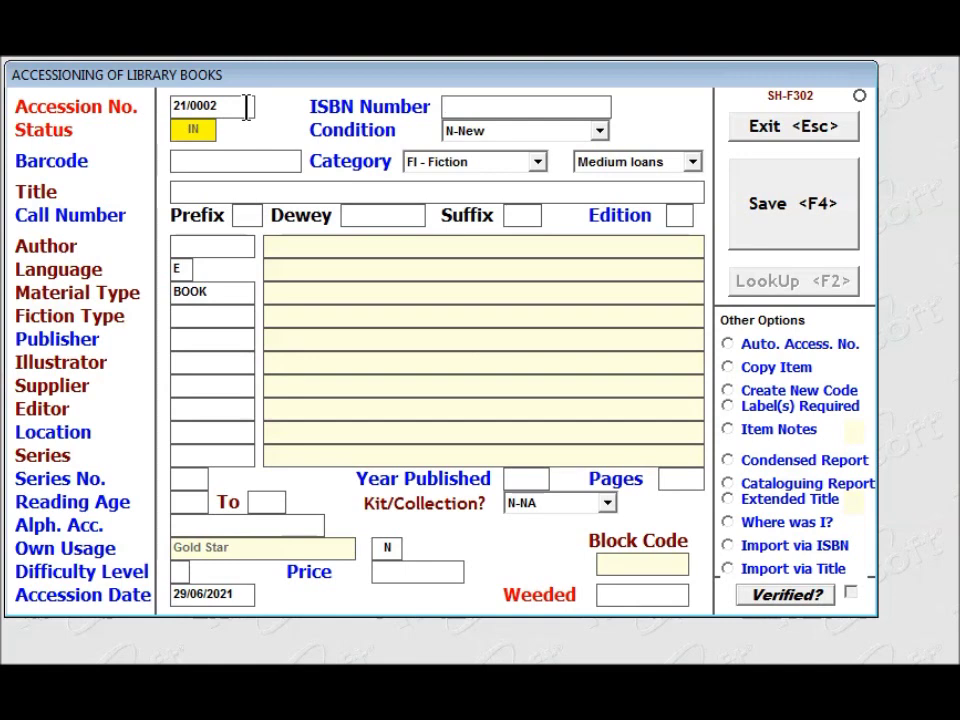
{"action": "type", "text": "9780399205200"}
{"action": "key", "text": "Return"}
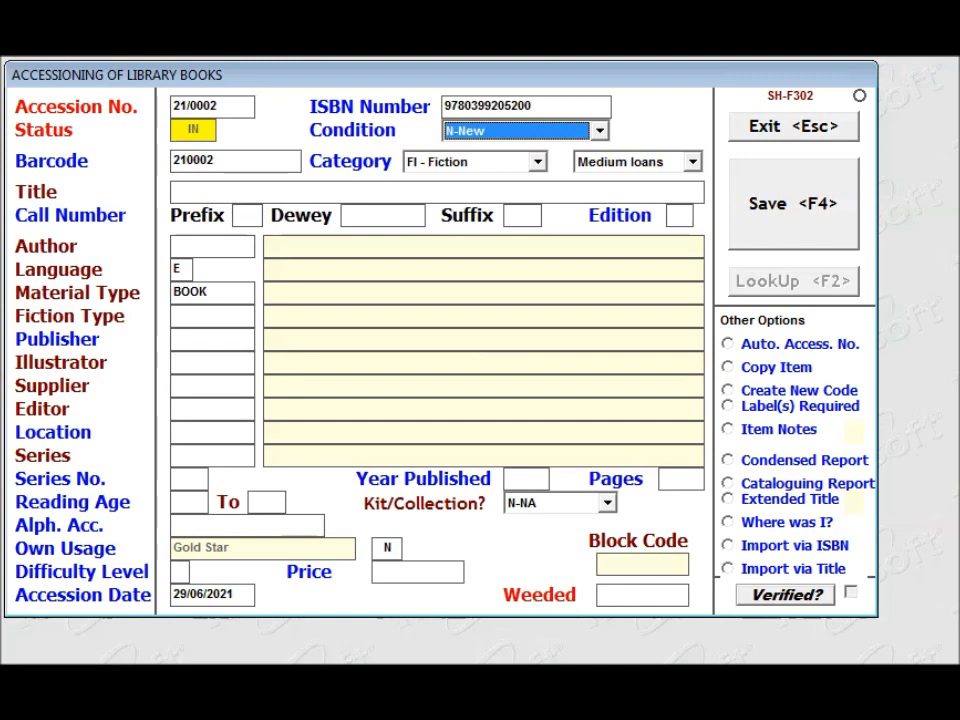
{"action": "left_click", "coordinate": [599, 133]}
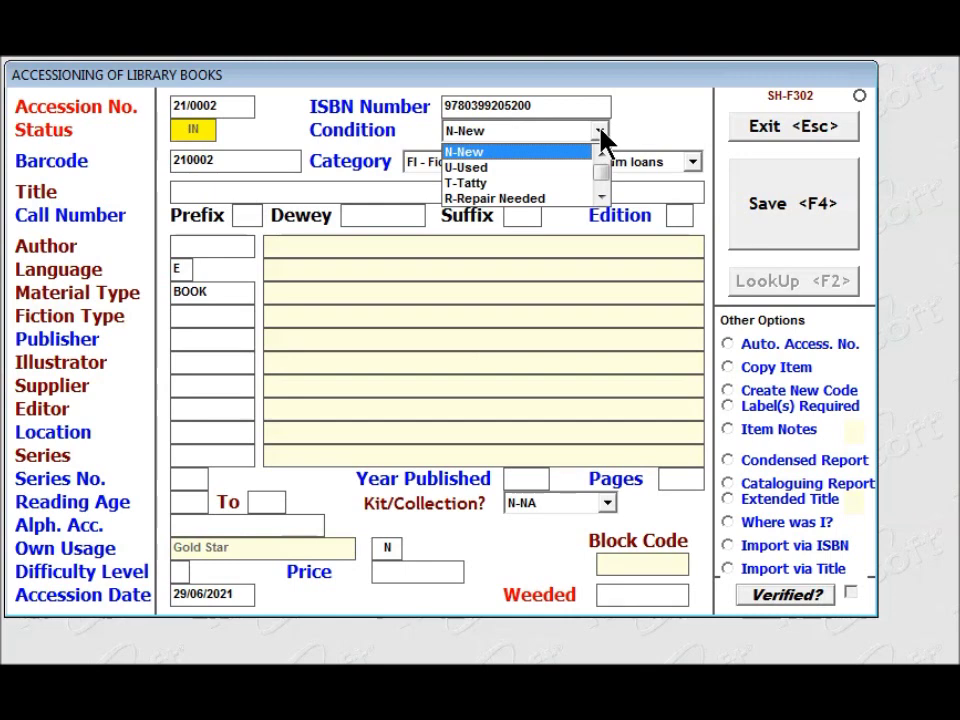
{"action": "left_click", "coordinate": [520, 128]}
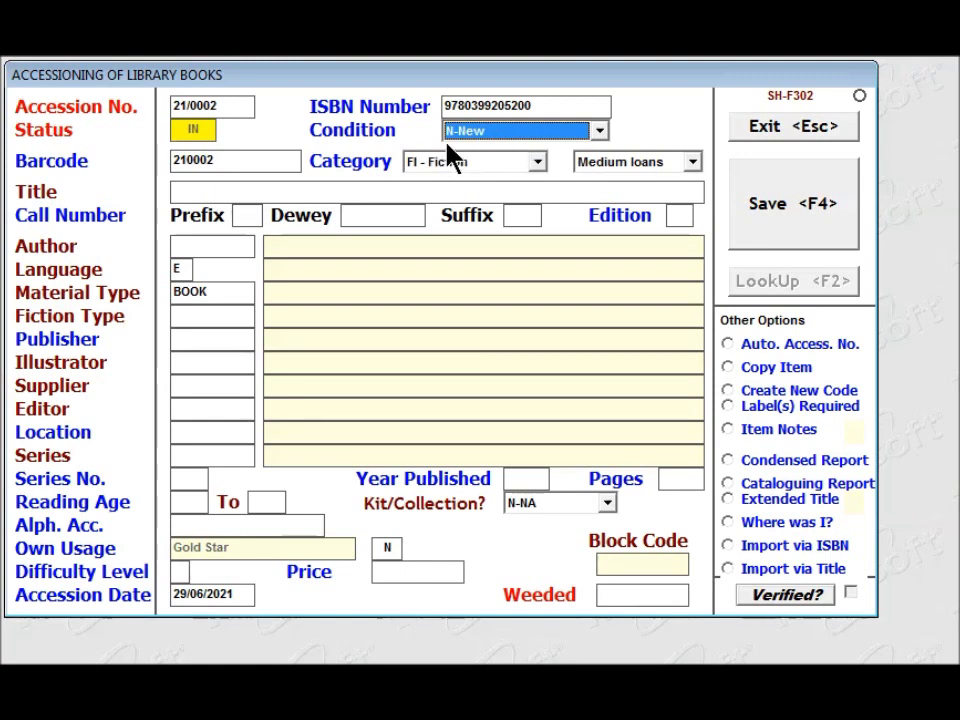
{"action": "key", "text": "Tab"}
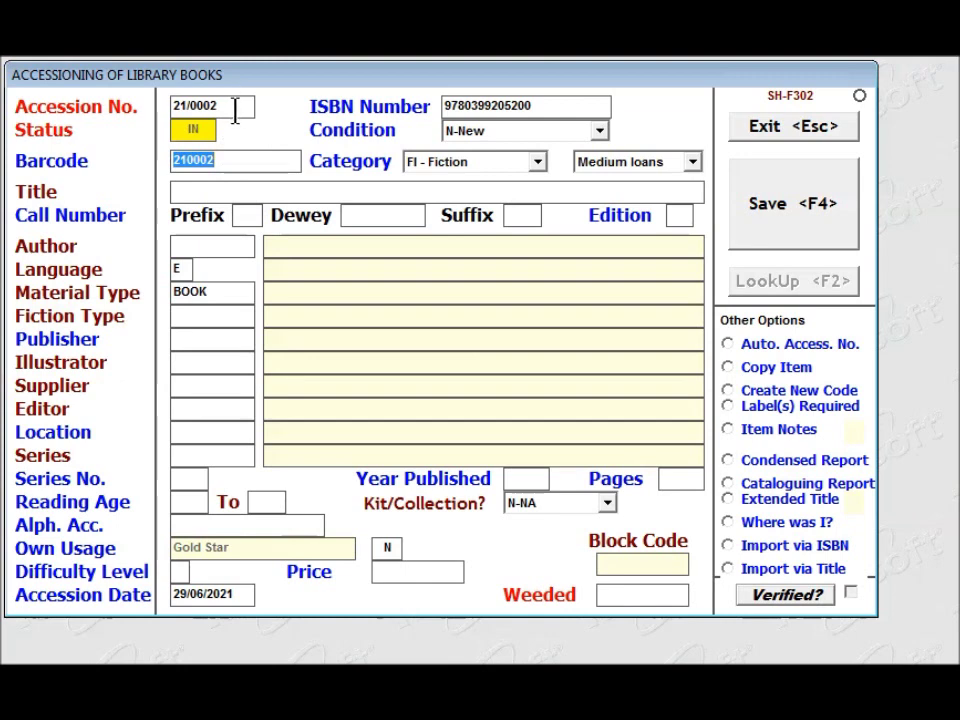
Step: Accept the default barcode and classify the book as FI - Fiction with Medium loans
{"action": "left_click", "coordinate": [238, 160]}
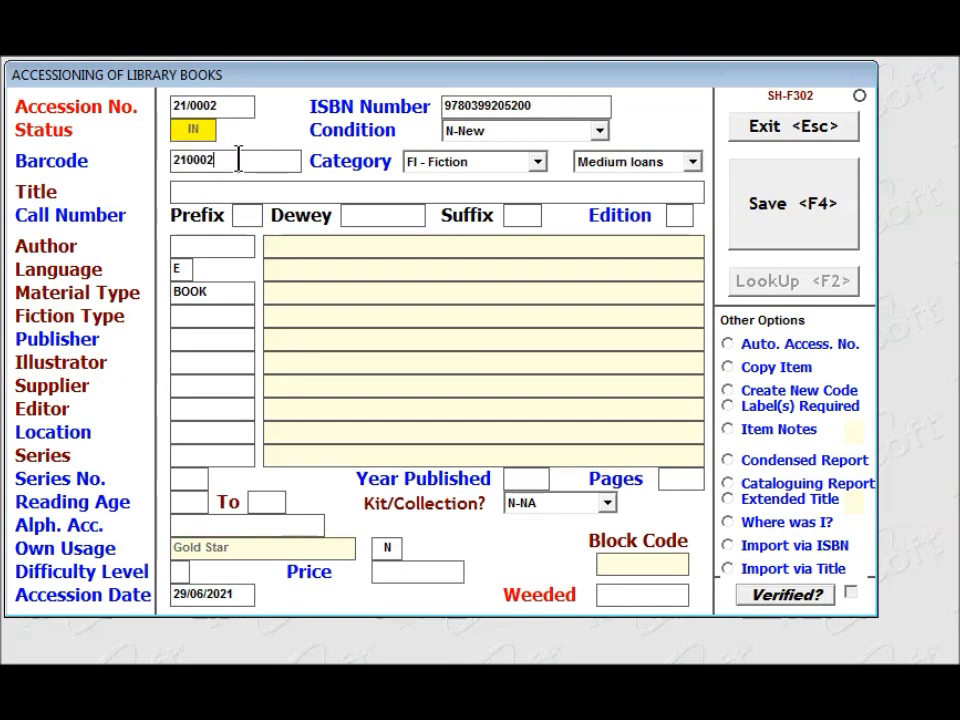
{"action": "key", "text": "Tab"}
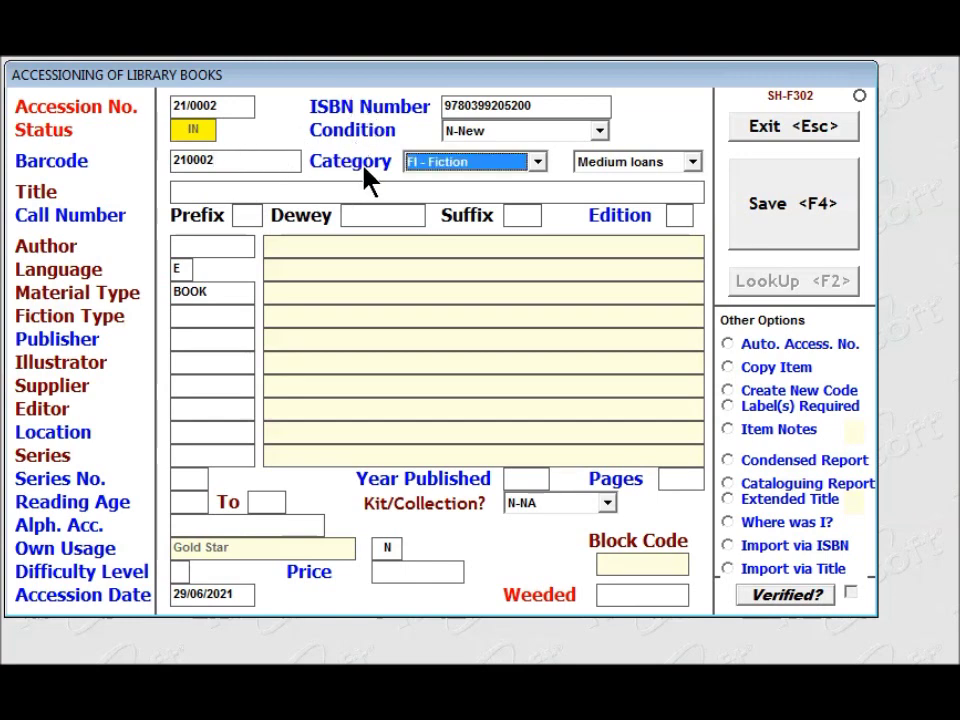
{"action": "left_click", "coordinate": [537, 164]}
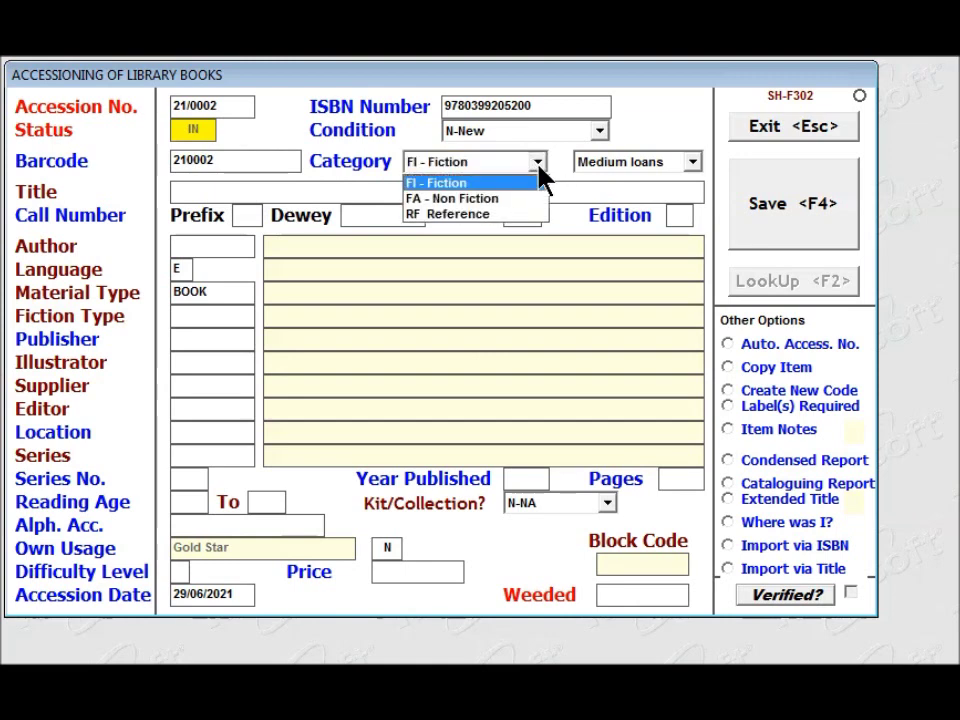
{"action": "left_click", "coordinate": [475, 185]}
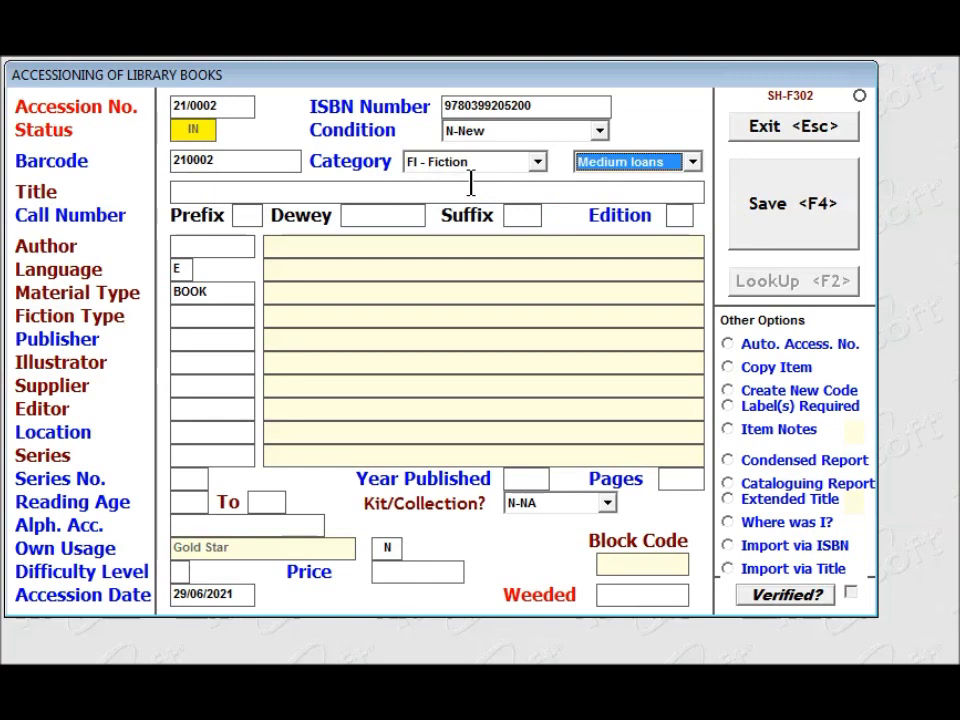
{"action": "left_click", "coordinate": [693, 164]}
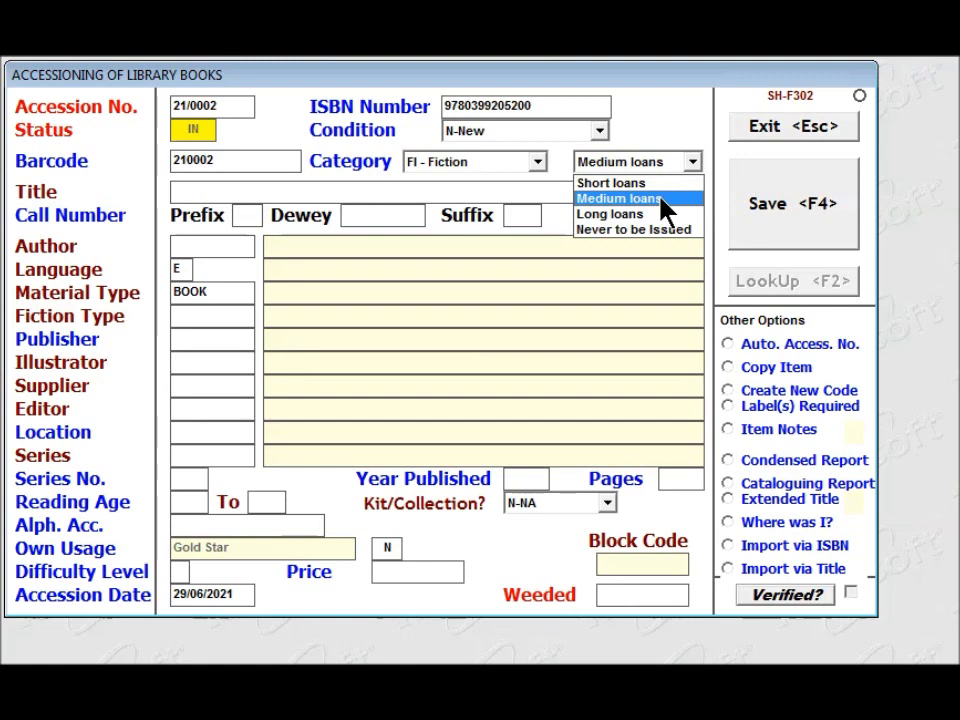
{"action": "left_click", "coordinate": [660, 198]}
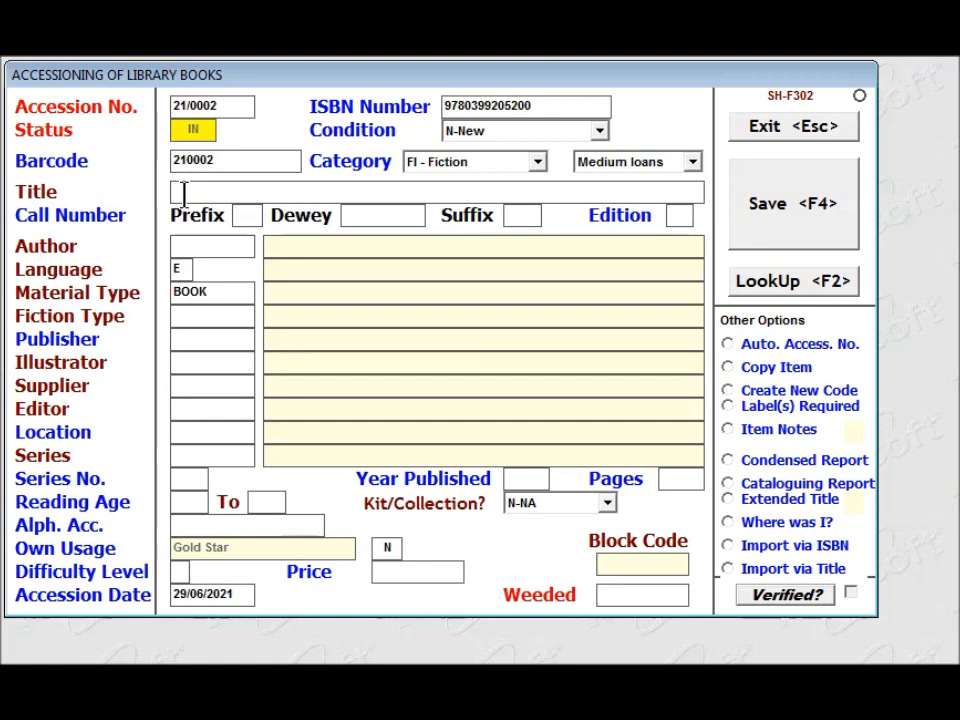
Step: Enter the title "Sadako and the thousand paper cranes" and a call number with Dewey 826 and suffix COE, leaving the prefix blank
{"action": "type", "text": "Sadako and the thousand paper cranes"}
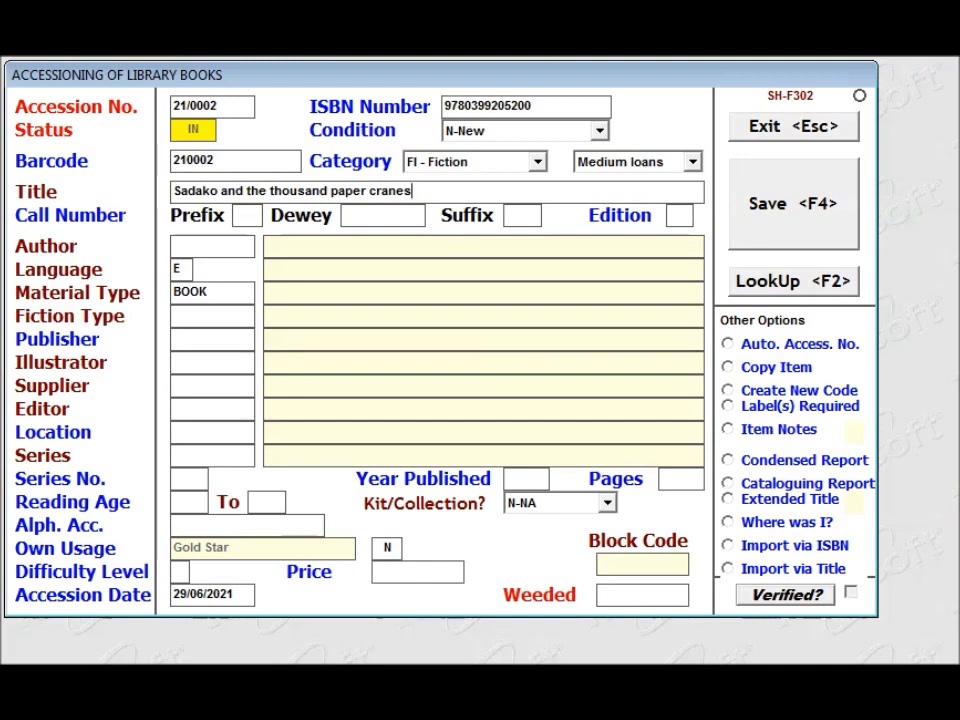
{"action": "key", "text": "Tab"}
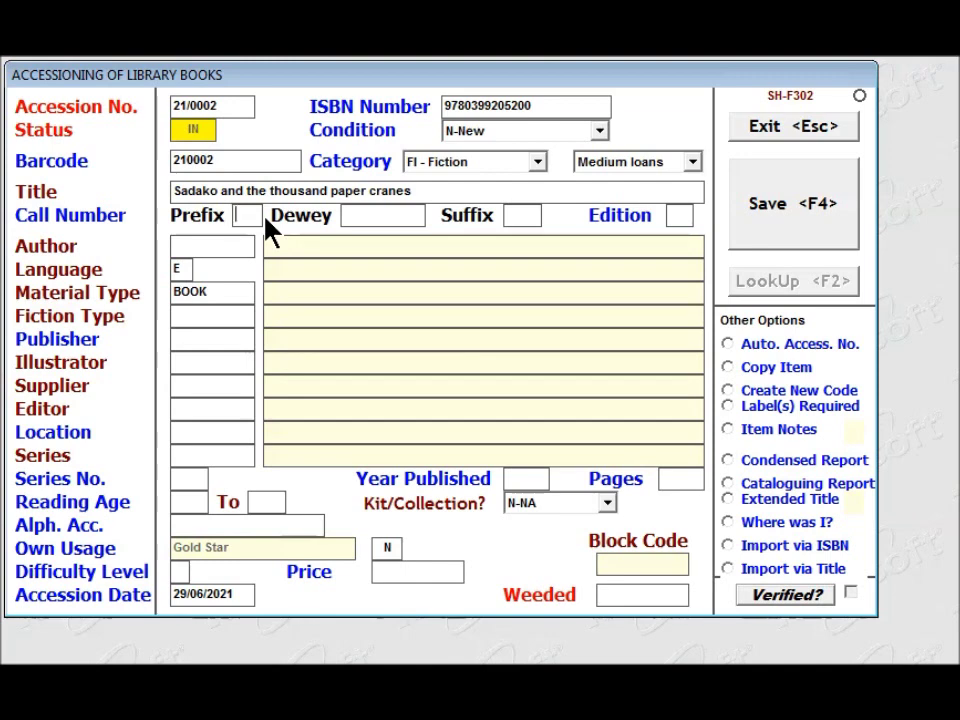
{"action": "key", "text": "Tab"}
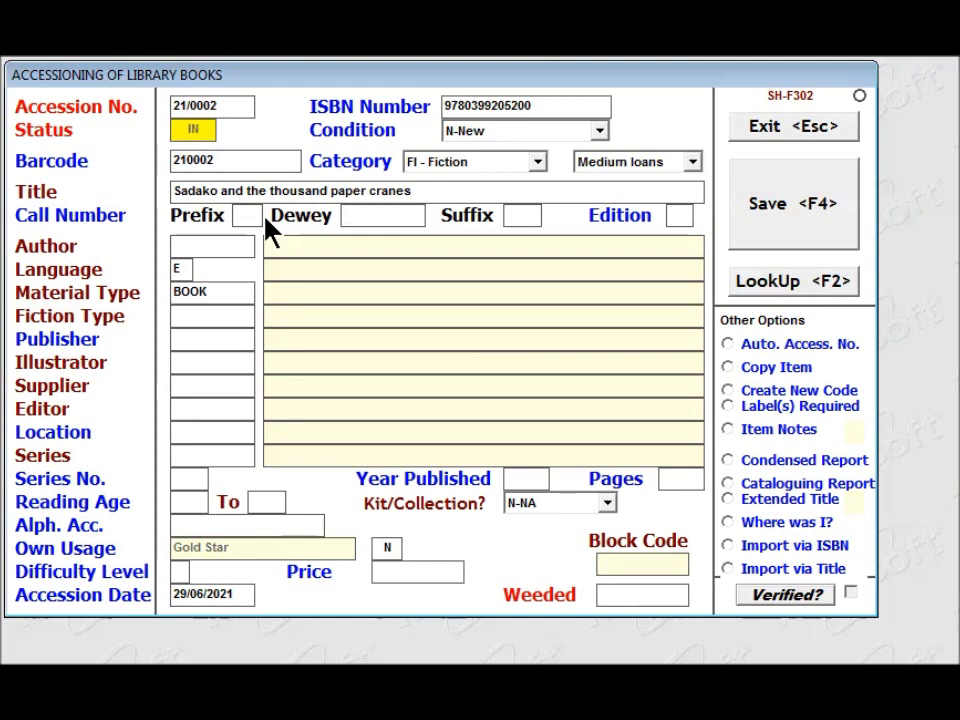
{"action": "type", "text": "826"}
{"action": "key", "text": "Tab"}
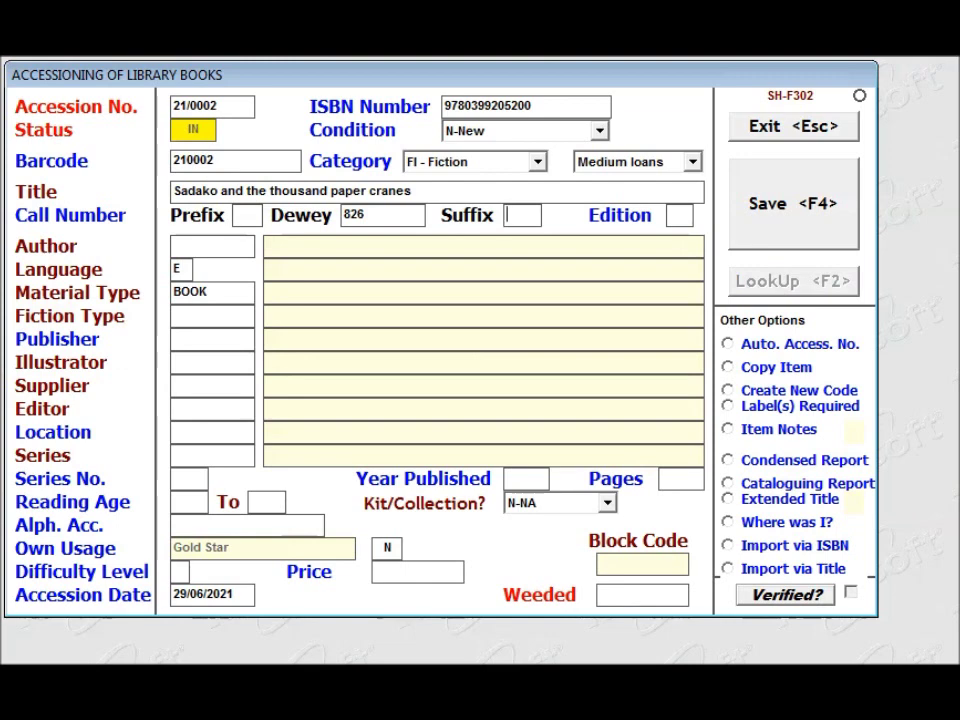
{"action": "type", "text": "COE"}
{"action": "left_click", "coordinate": [680, 215]}
Step: Enter the author code COERR and accept BOOK as the material type
{"action": "left_click", "coordinate": [212, 246]}
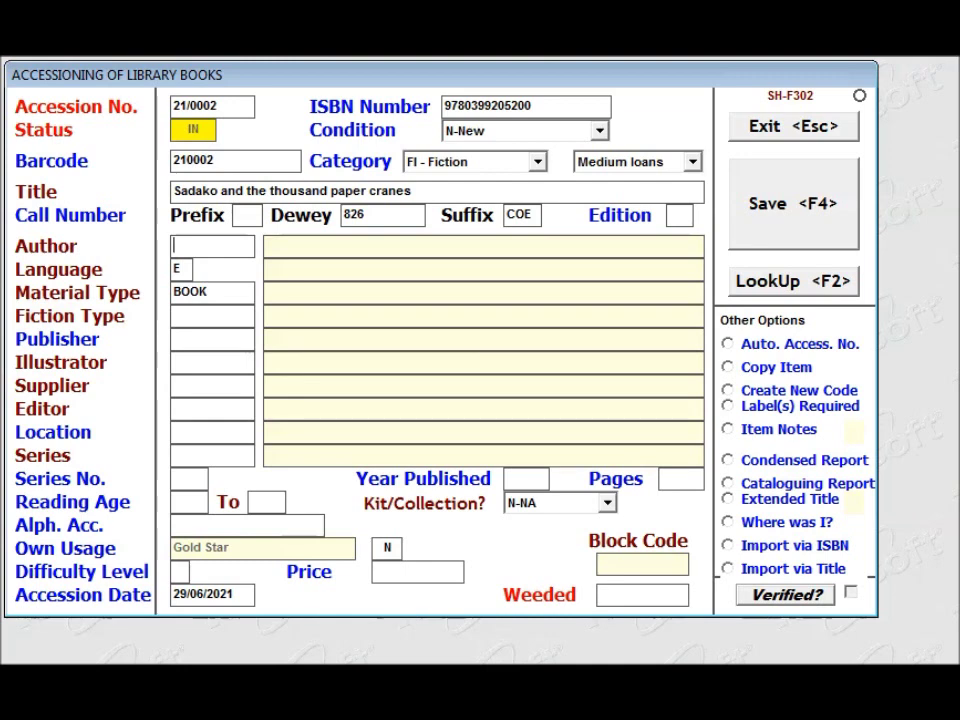
{"action": "type", "text": "COERR"}
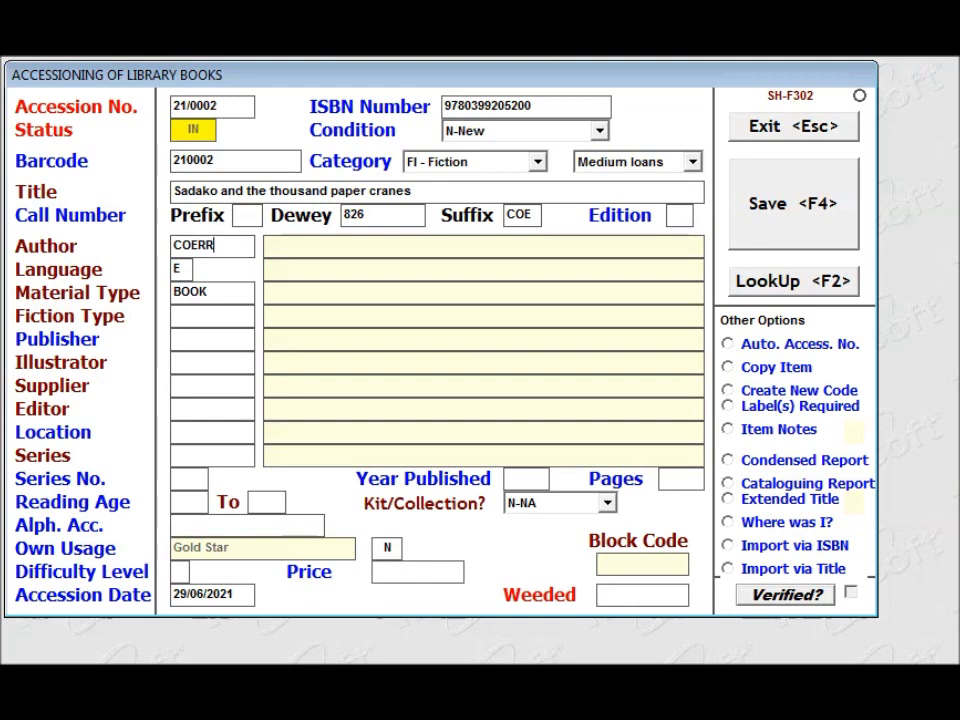
{"action": "key", "text": "Return"}
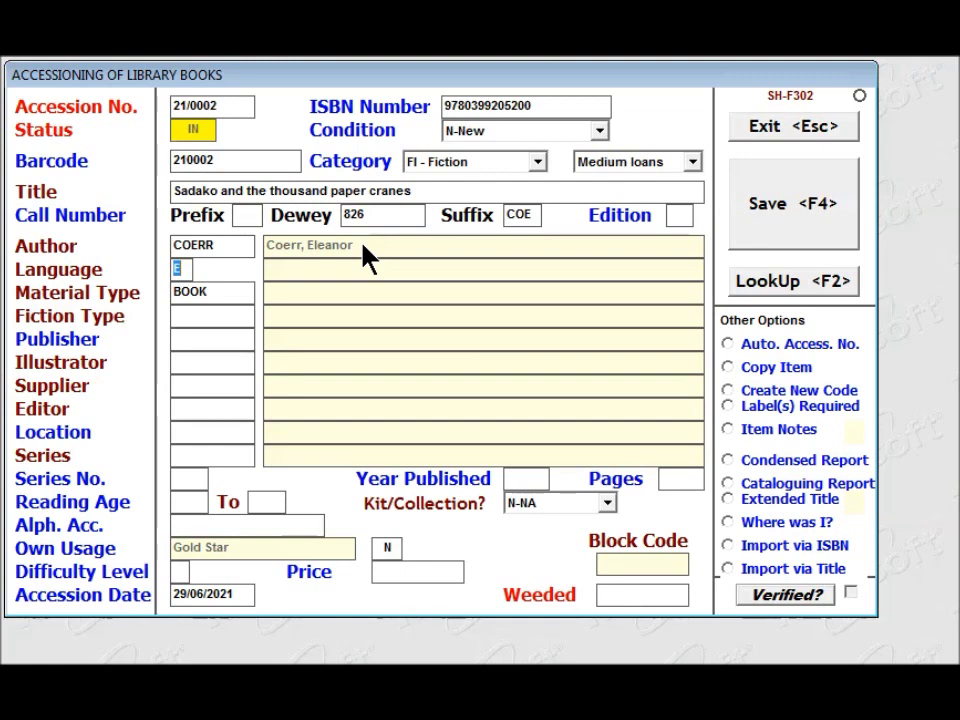
{"action": "left_click", "coordinate": [215, 292]}
{"action": "key", "text": "Return"}
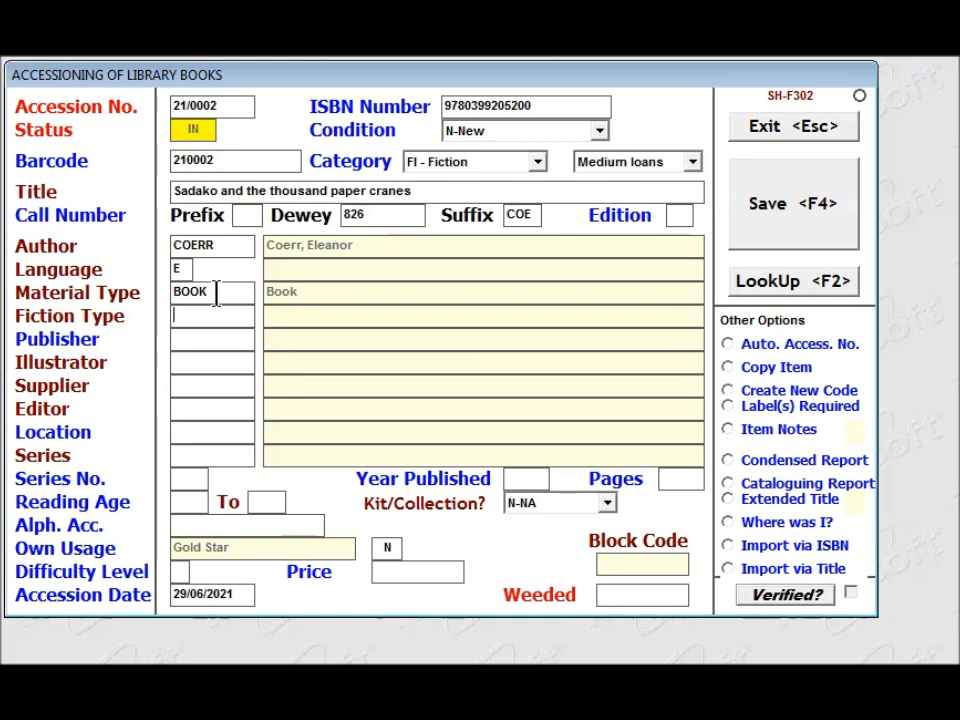
Step: Set the fiction type code to HISTO and the publisher code to PUTNA
{"action": "type", "text": "HISTO"}
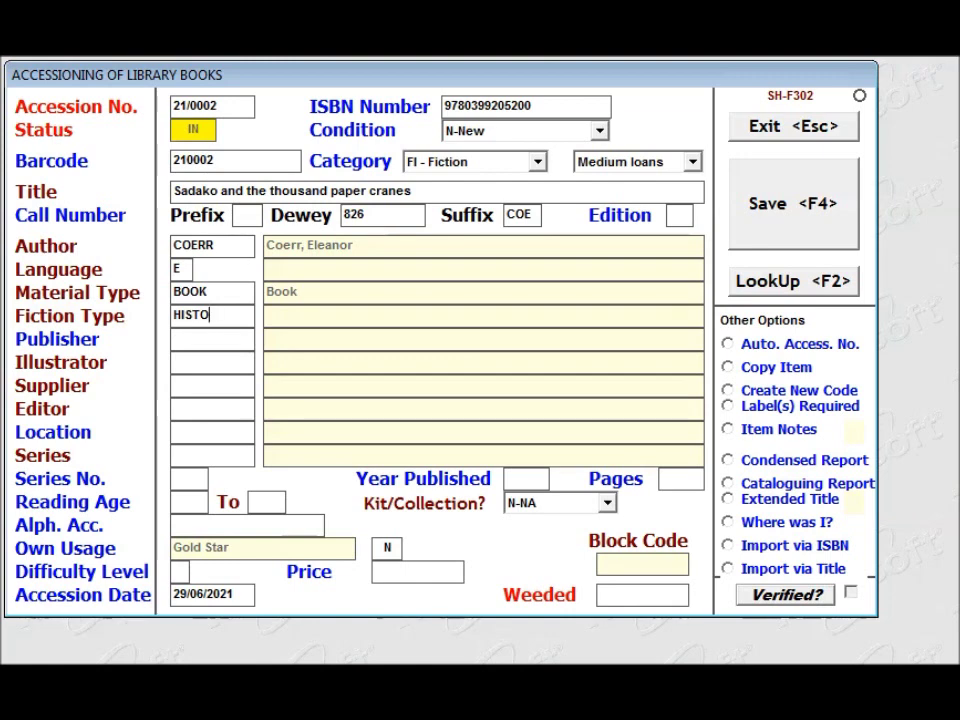
{"action": "key", "text": "Return"}
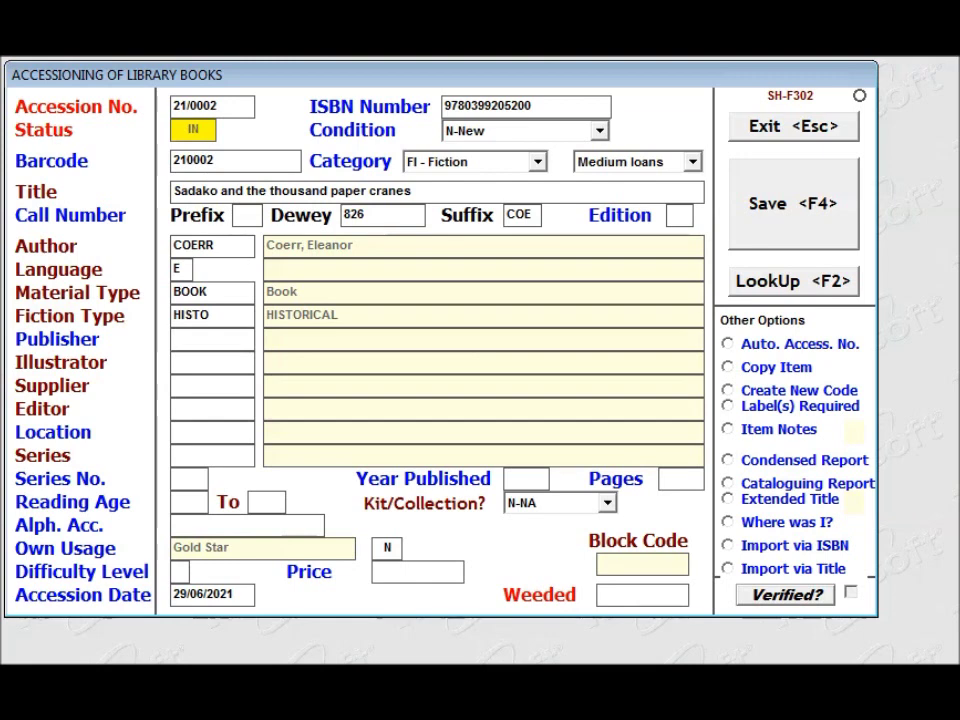
{"action": "type", "text": "PUTNA"}
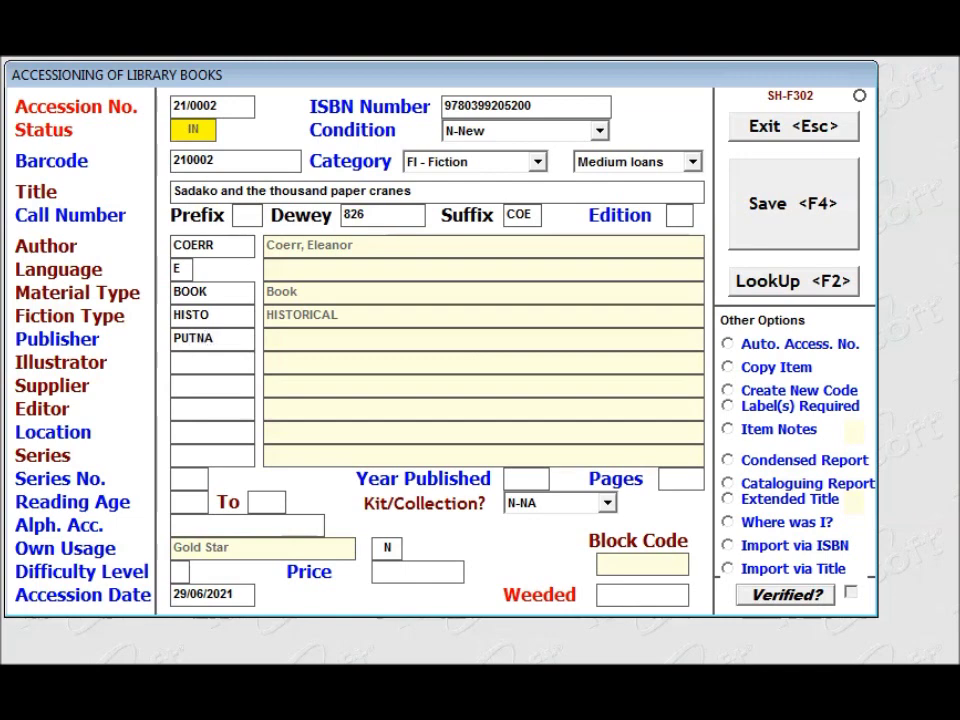
{"action": "key", "text": "Return"}
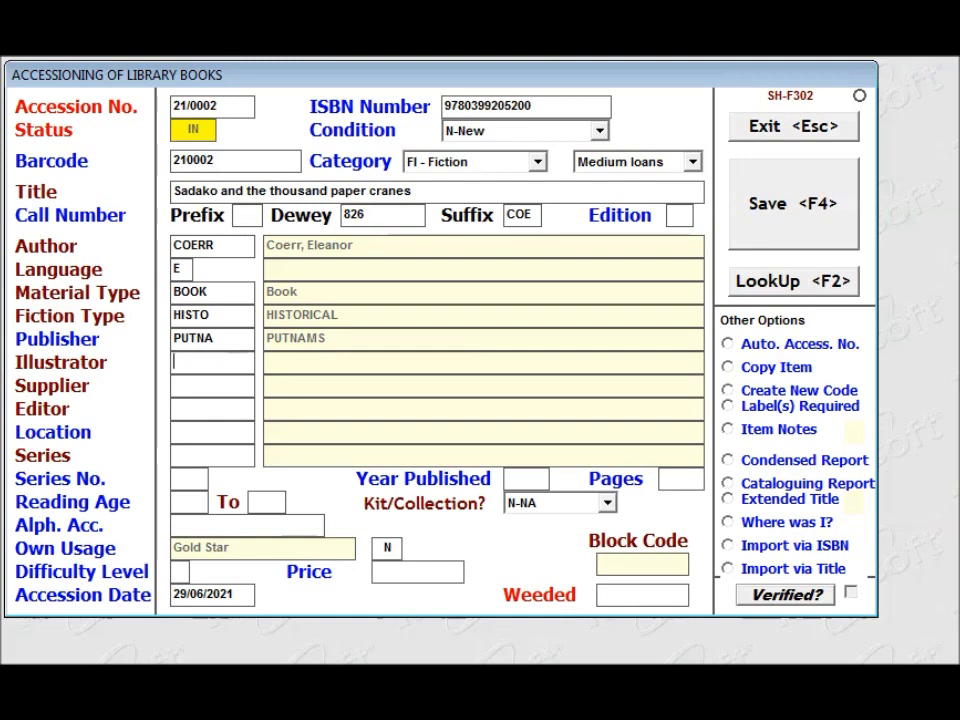
Step: Set the supplier code to WORDS, leaving the illustrator, editor, location and series unallocated
{"action": "key", "text": "Return"}
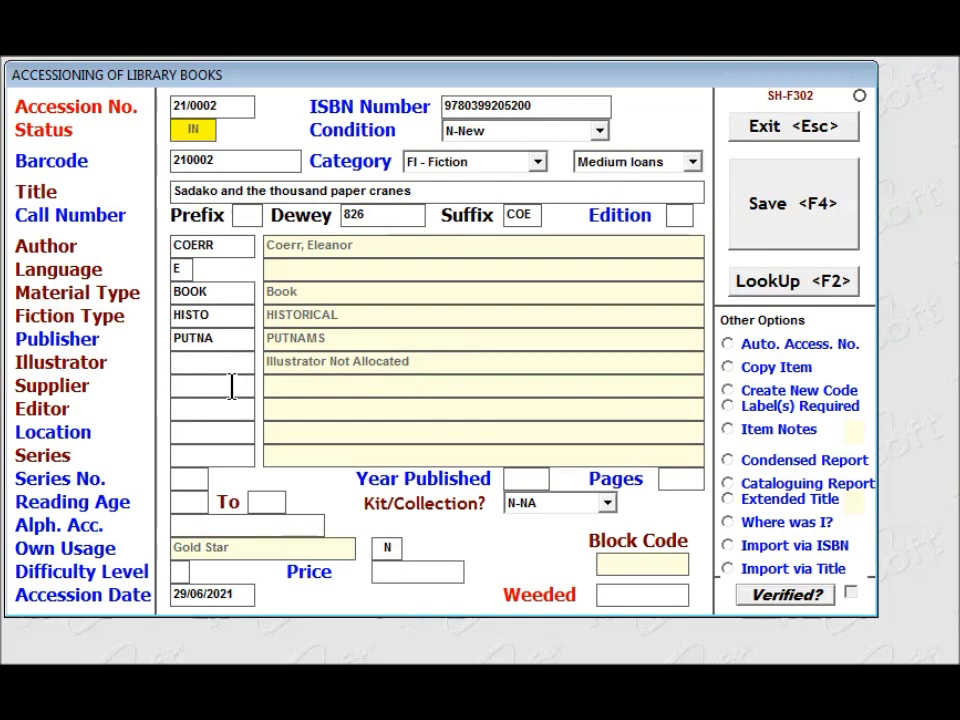
{"action": "type", "text": "WORDS"}
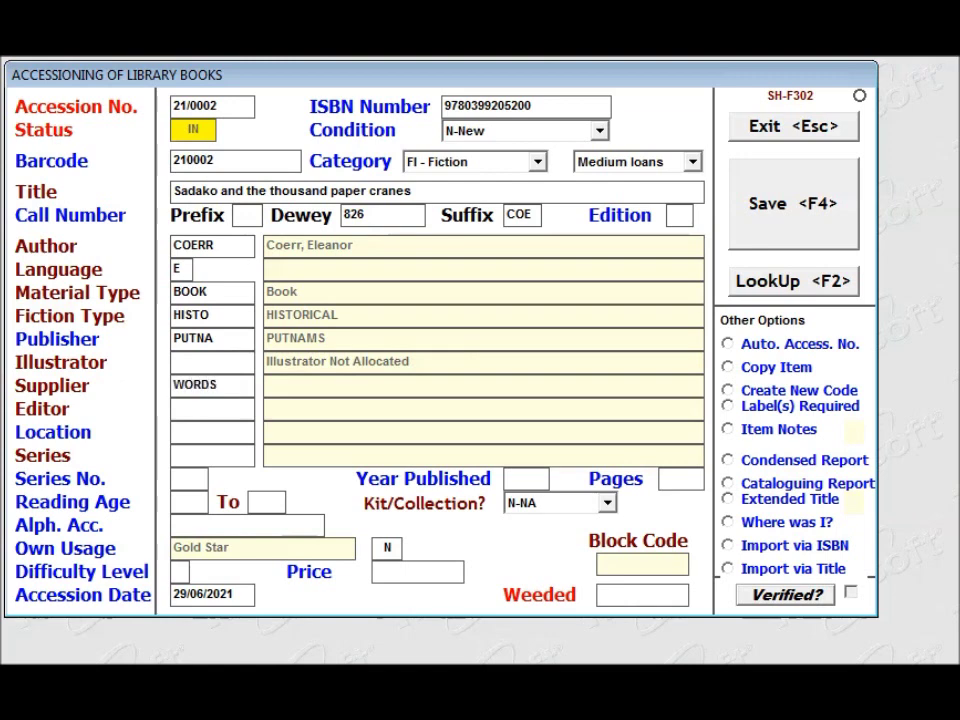
{"action": "key", "text": "Return"}
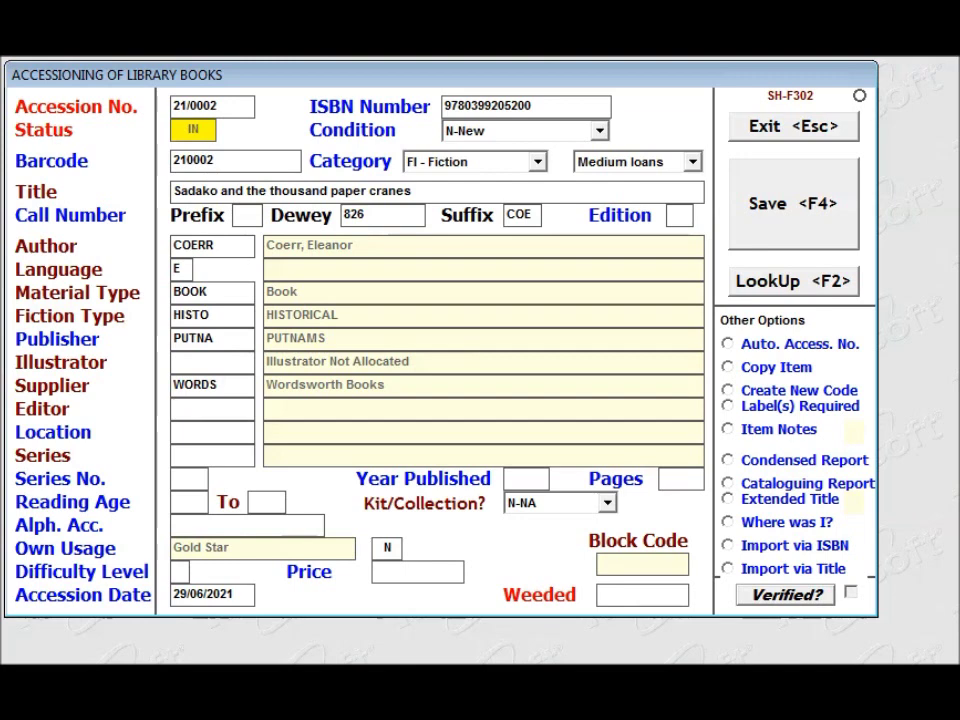
{"action": "key", "text": "Return"}
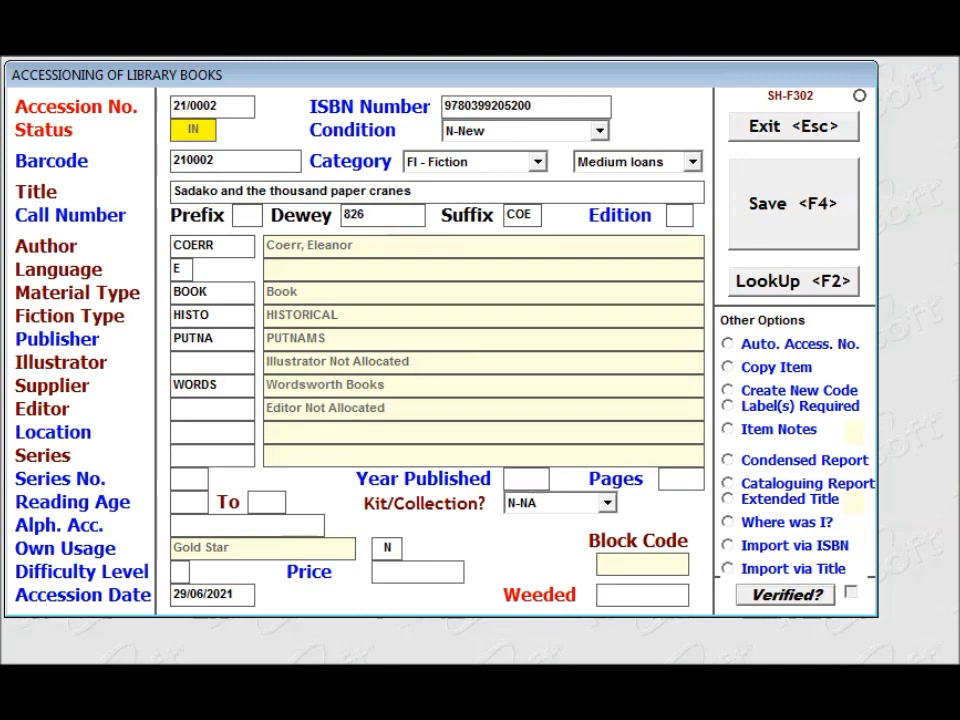
{"action": "key", "text": "Return"}
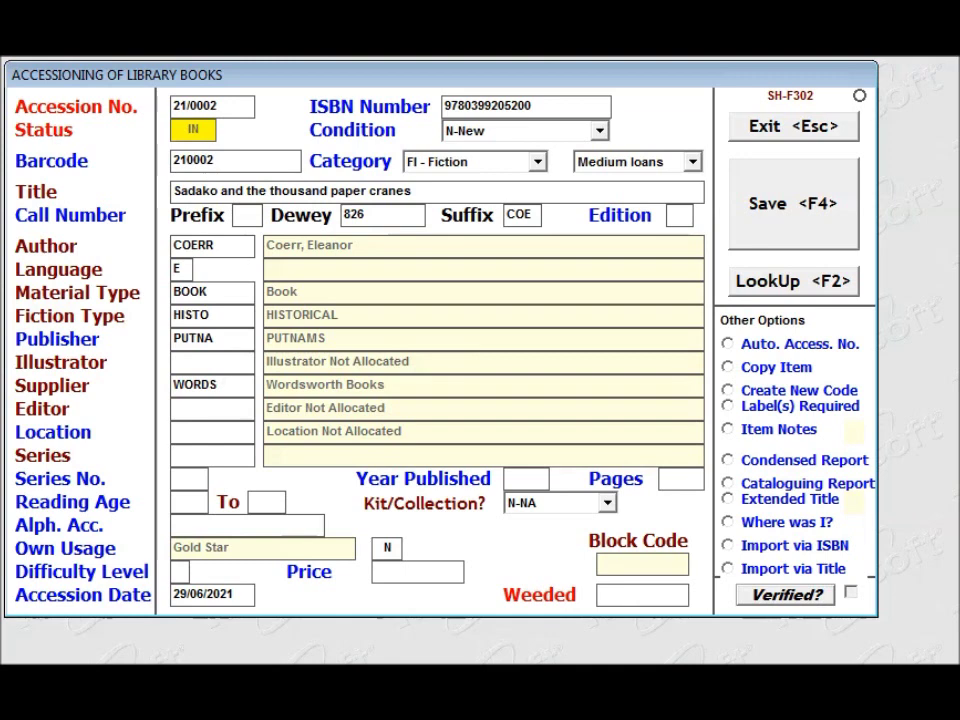
{"action": "key", "text": "Return"}
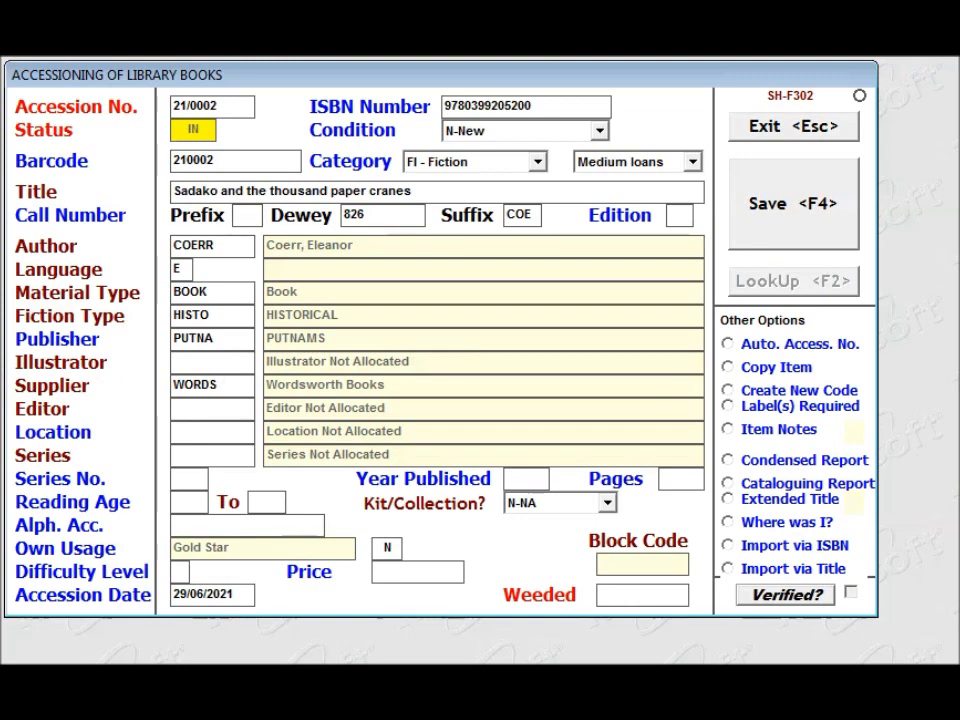
Step: Leave the series number blank and enter 1977 as the year published and 65 as the number of pages
{"action": "key", "text": "Return"}
{"action": "type", "text": "1977"}
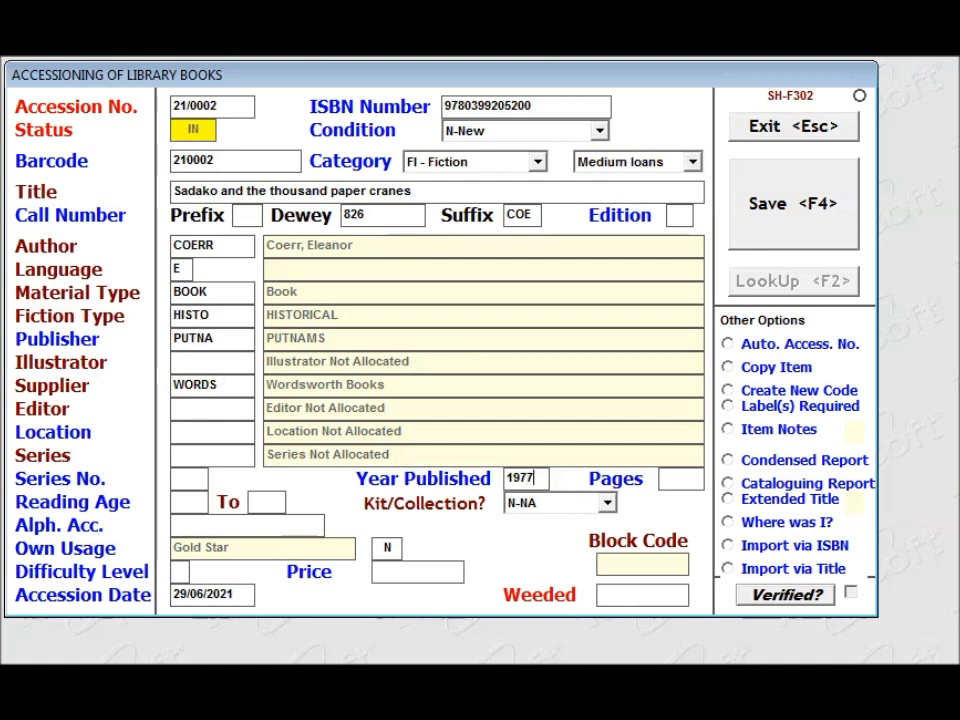
{"action": "key", "text": "Tab"}
{"action": "type", "text": "65"}
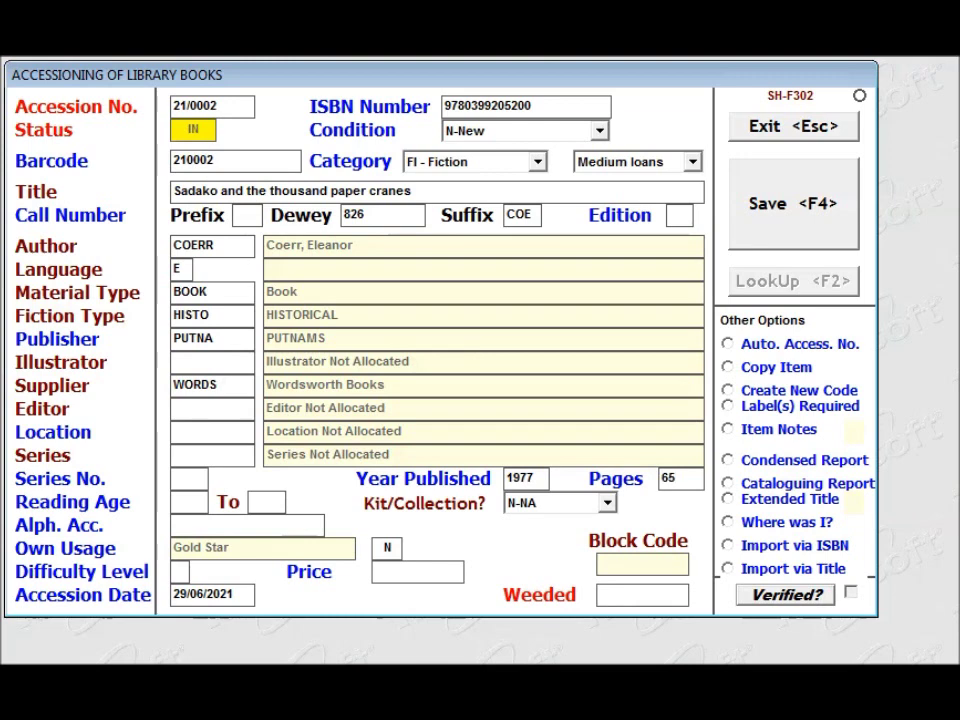
{"action": "key", "text": "Tab"}
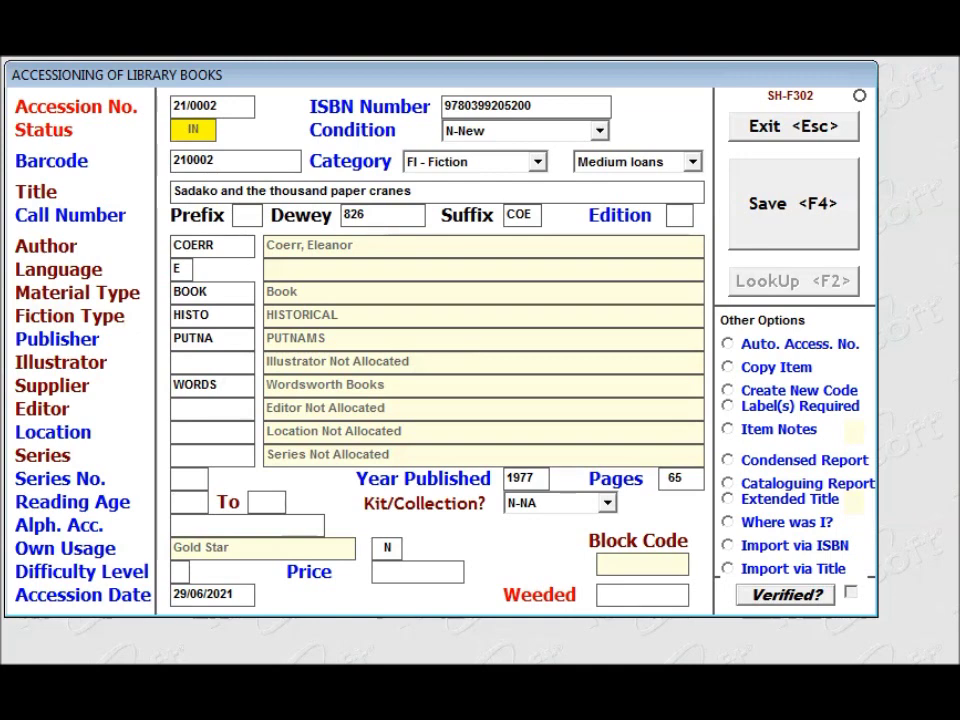
Step: Keep the kit/collection setting at N-NA and agree to delete the existing collection
{"action": "key", "text": "Tab"}
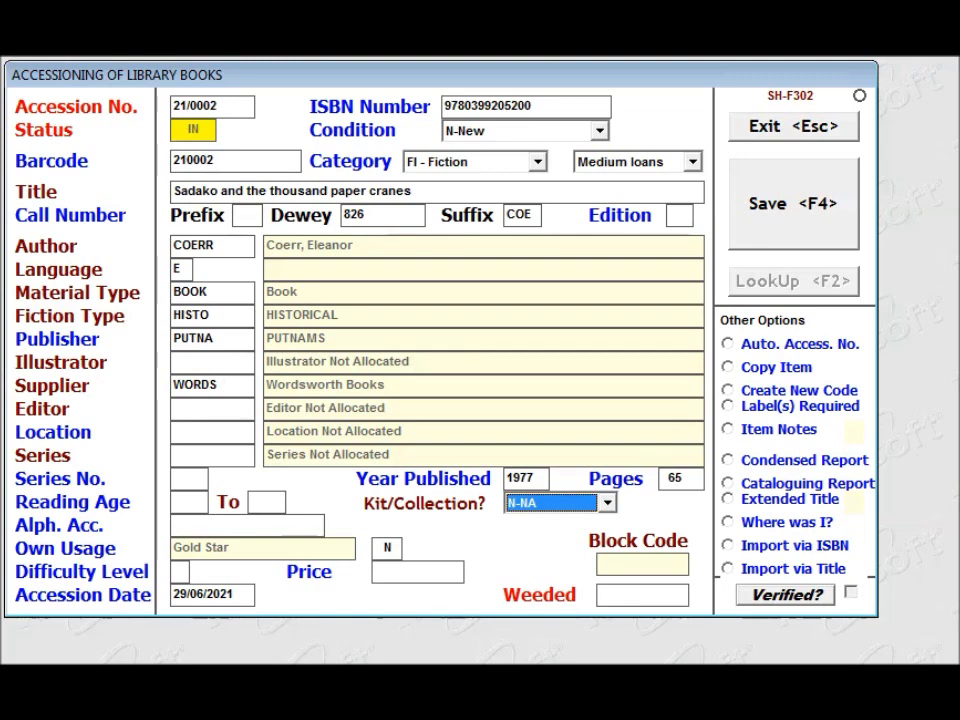
{"action": "key", "text": "Return"}
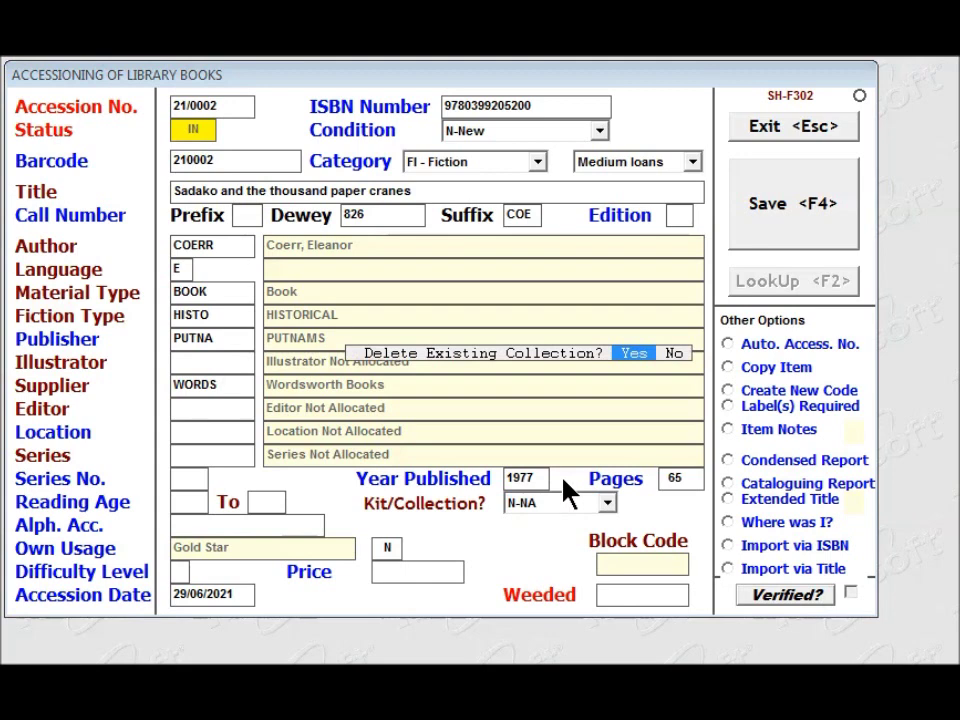
{"action": "left_click", "coordinate": [642, 357]}
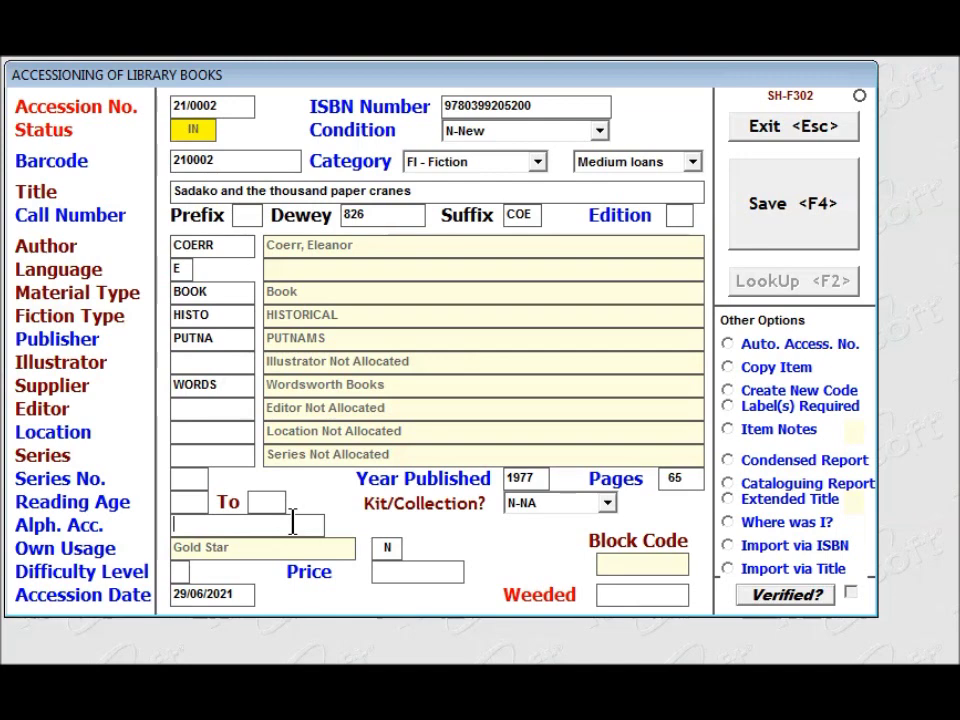
Step: Leave the alphabetical accession, own usage and difficulty level as they are, set the price to 250 and save the book record
{"action": "key", "text": "Tab"}
{"action": "key", "text": "Tab"}
{"action": "key", "text": "Tab"}
{"action": "type", "text": "250"}
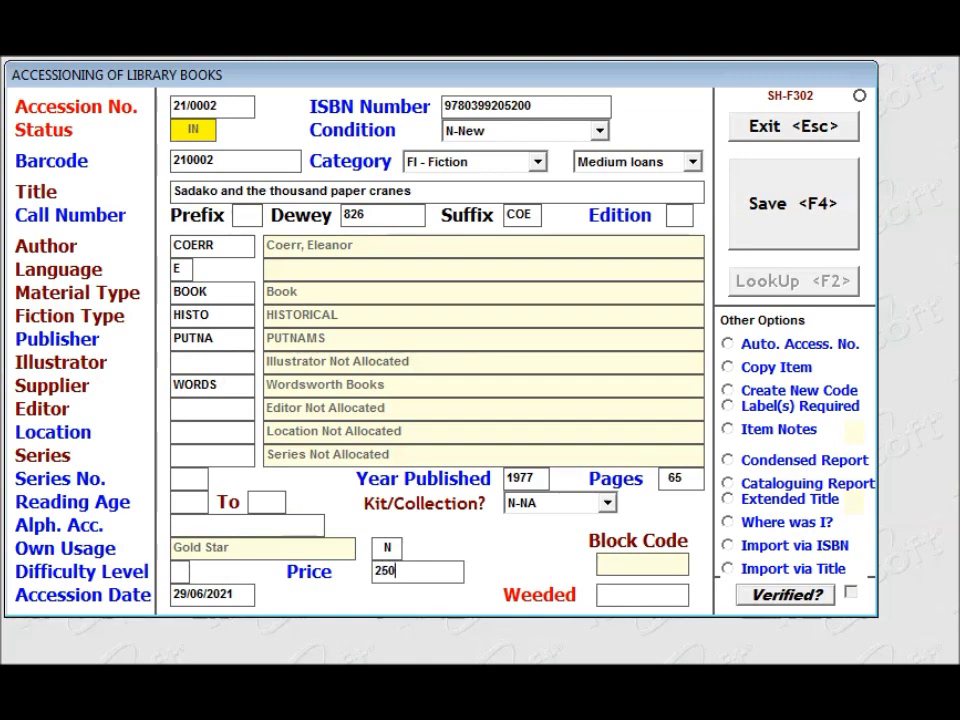
{"action": "key", "text": "Return"}
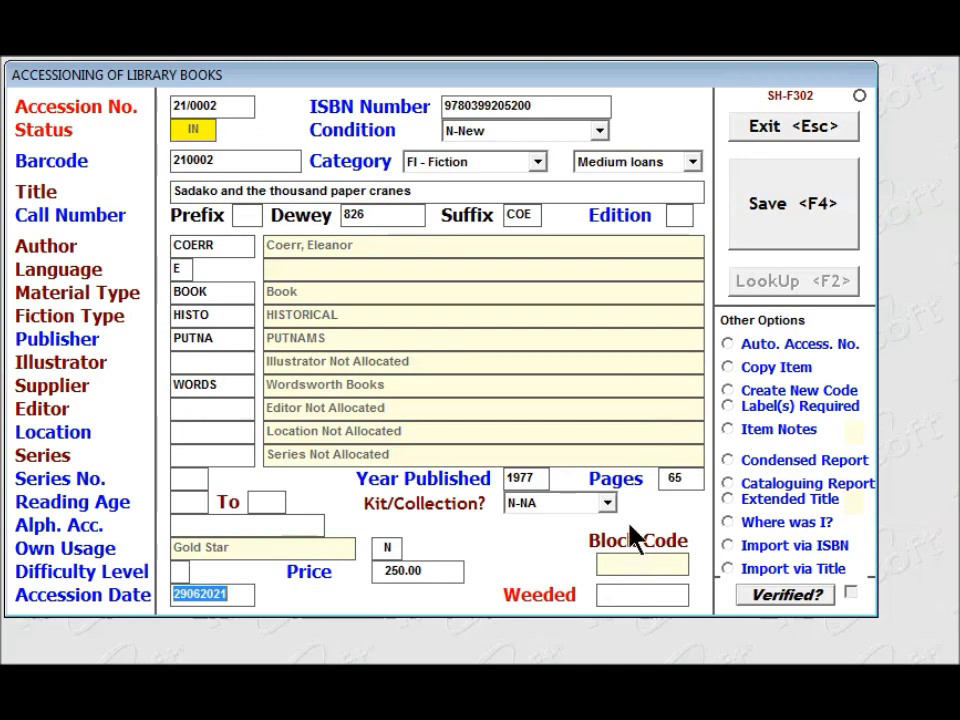
{"action": "left_click", "coordinate": [778, 222]}
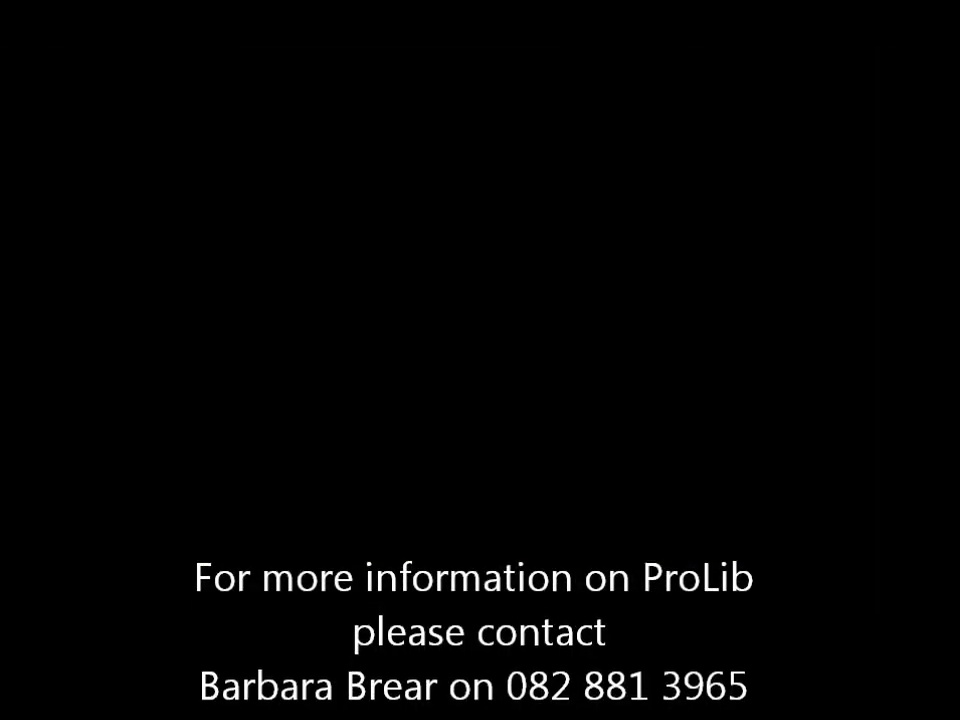